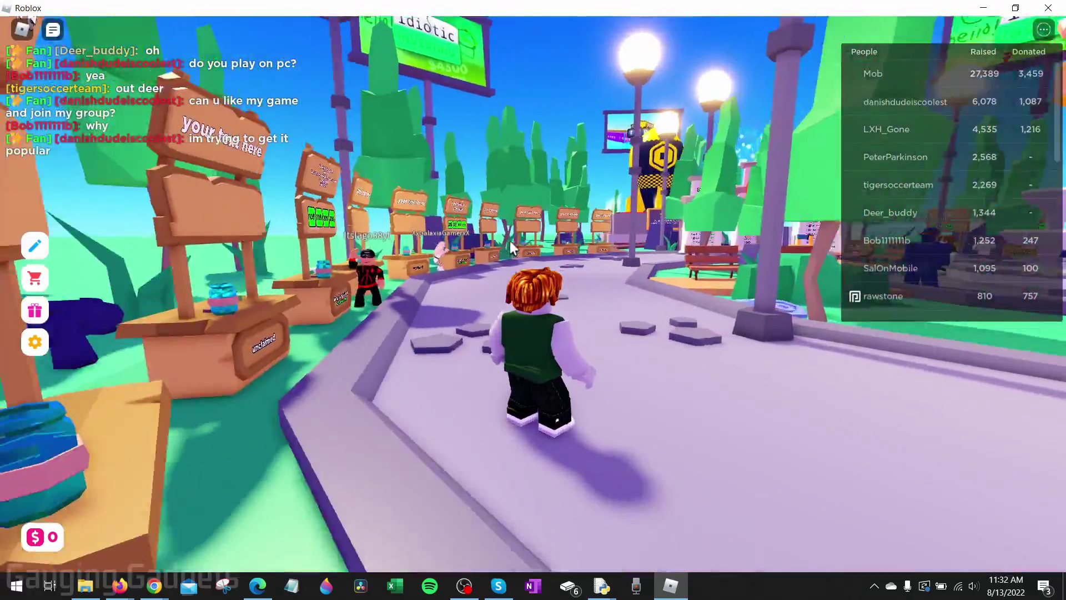
Walk the avatar up to the stand showing the 10$ Gauging Gadgets Pass, then back away
key(a)
key(s)
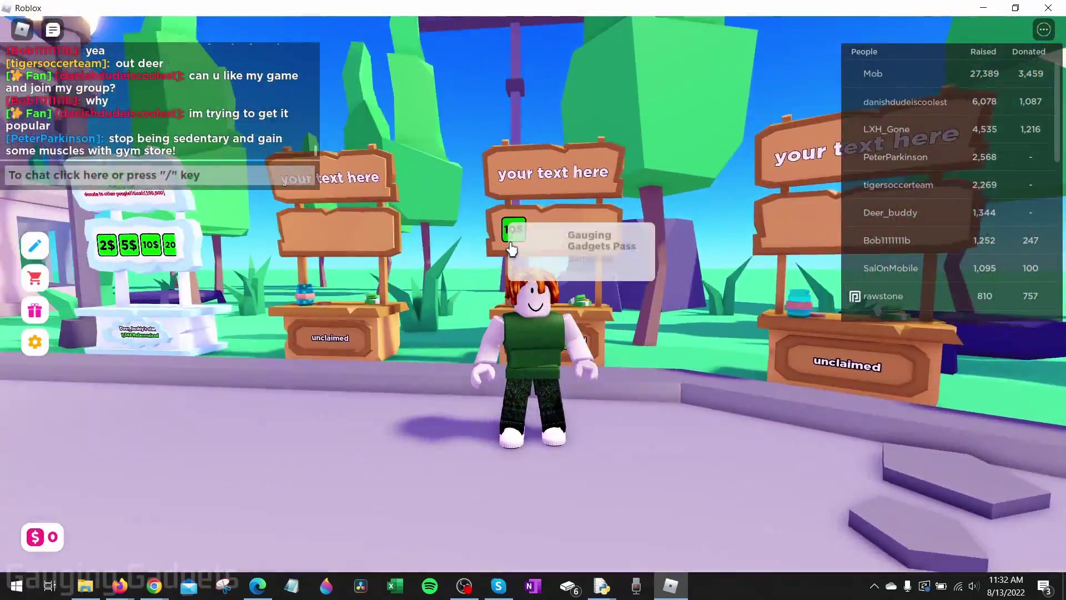
key(a)
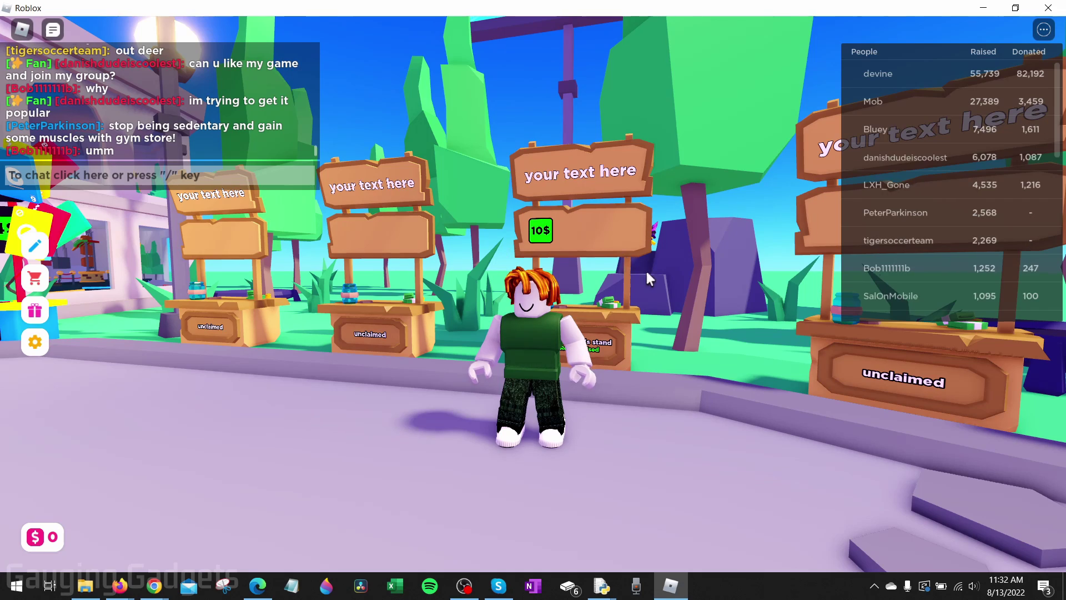
key(w)
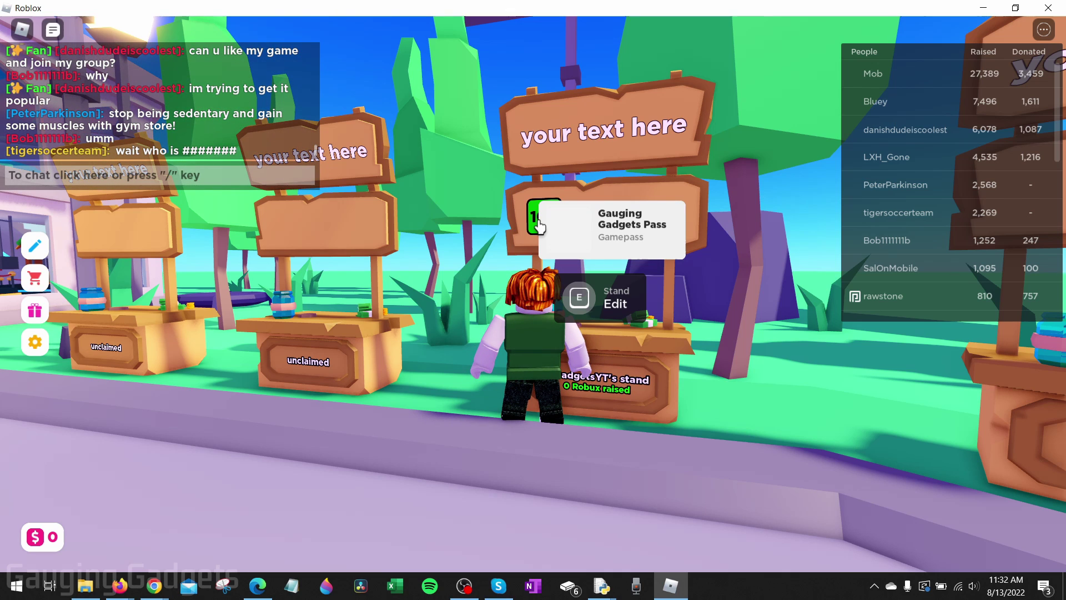
key(s)
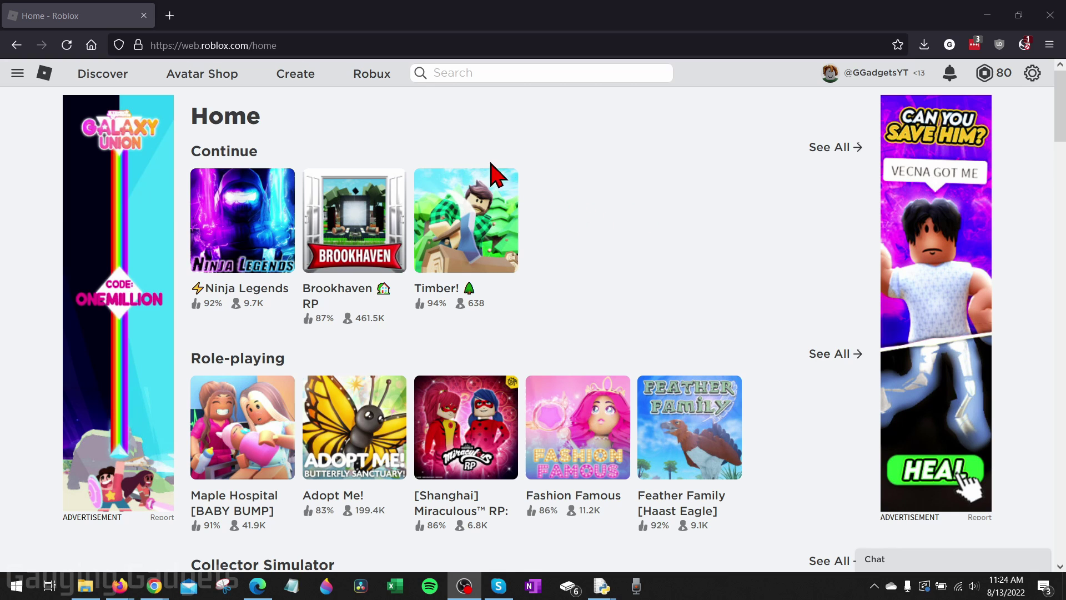
From the Home page, go to Create and open 'Manage my experiences' in My Creations
click(300, 78)
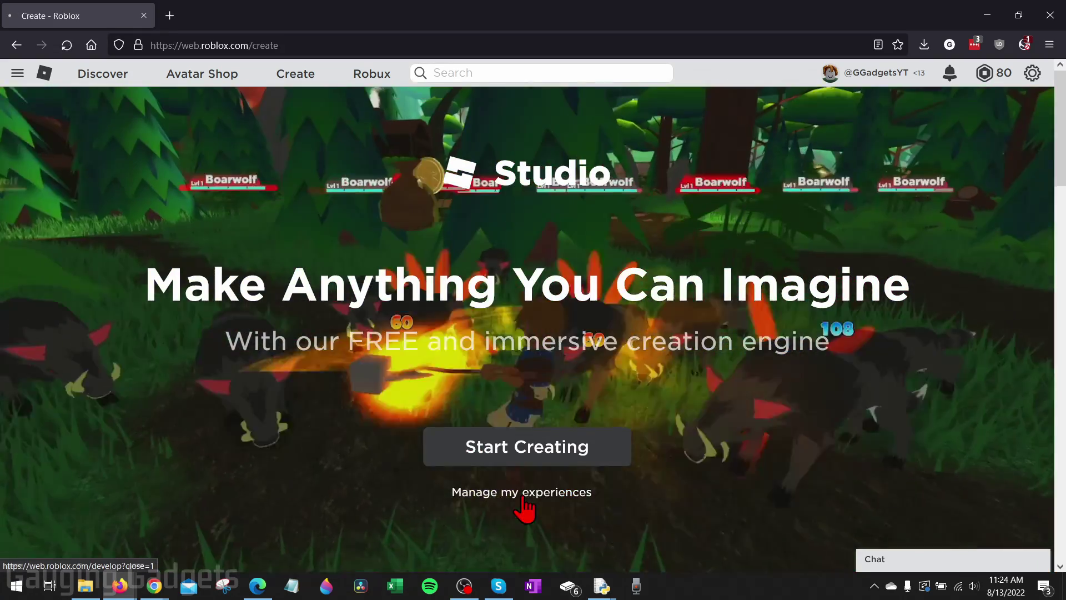
click(523, 499)
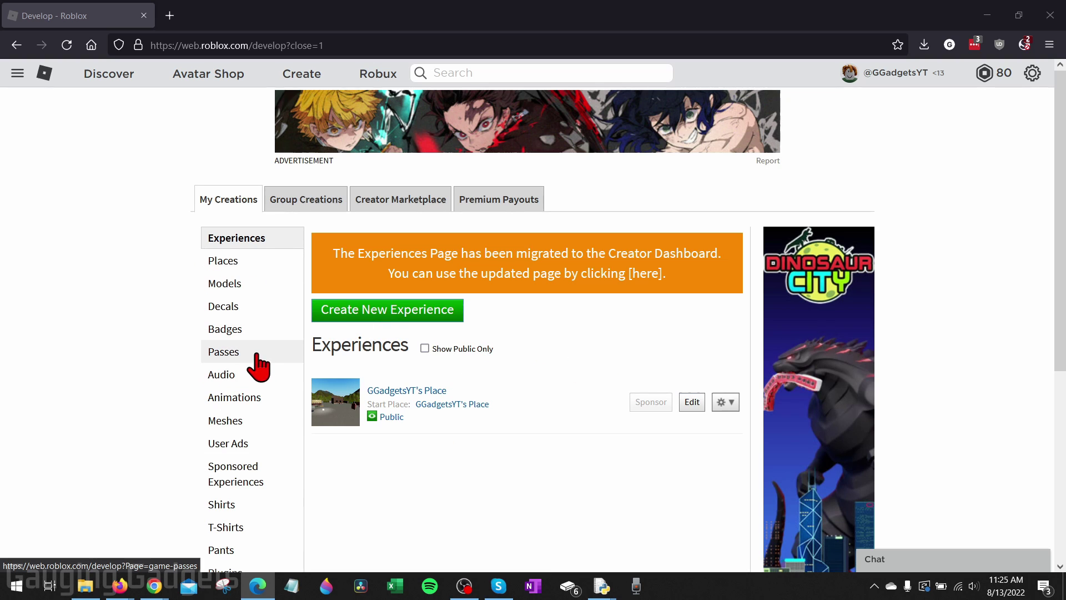
In the experience's Passes section, choose GGChannelLogo.png as the new pass image
click(233, 356)
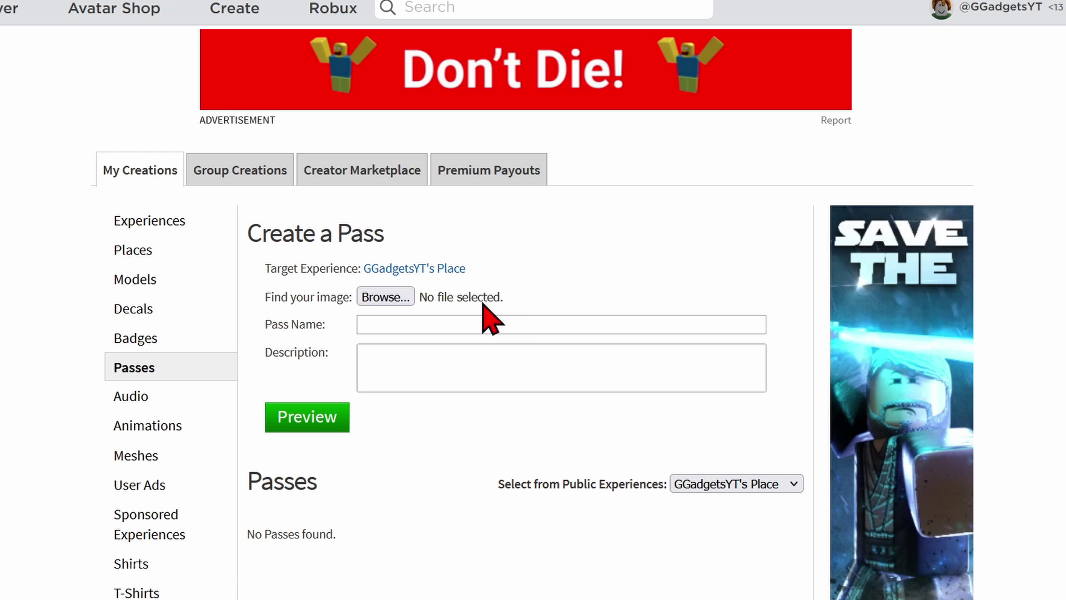
click(397, 300)
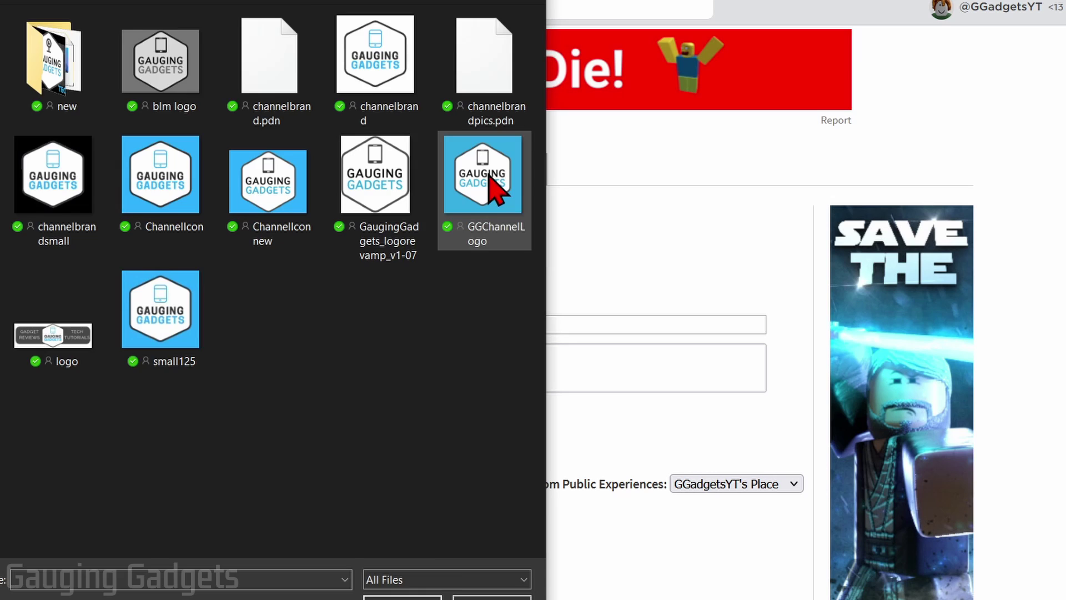
double_click(489, 176)
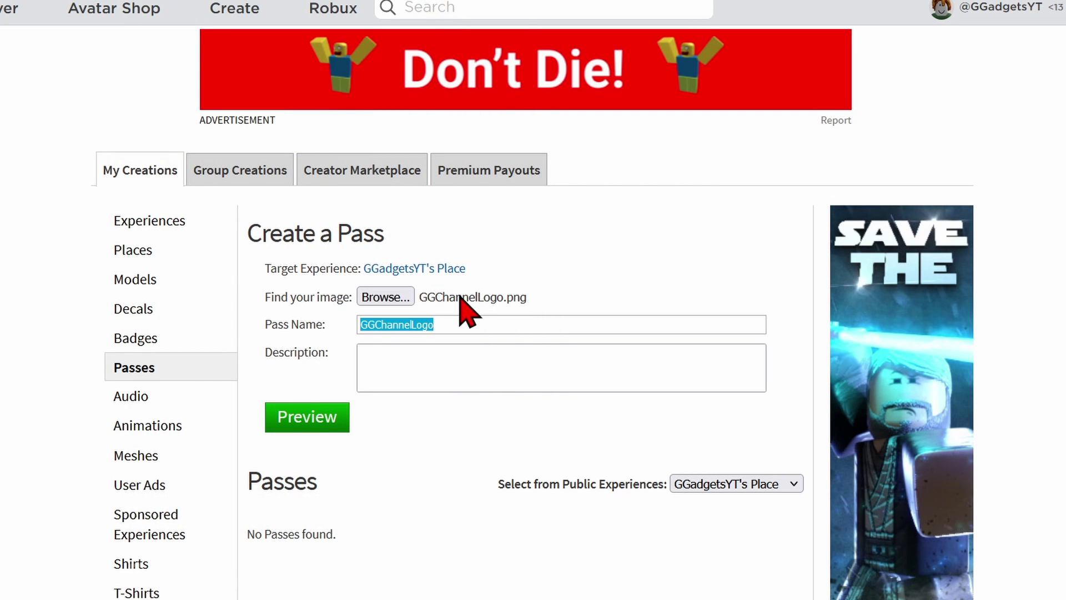
Name the pass 'Gauging Gadgets Pass' with description 'Thank you for donating!!', preview and upload it
click(362, 367)
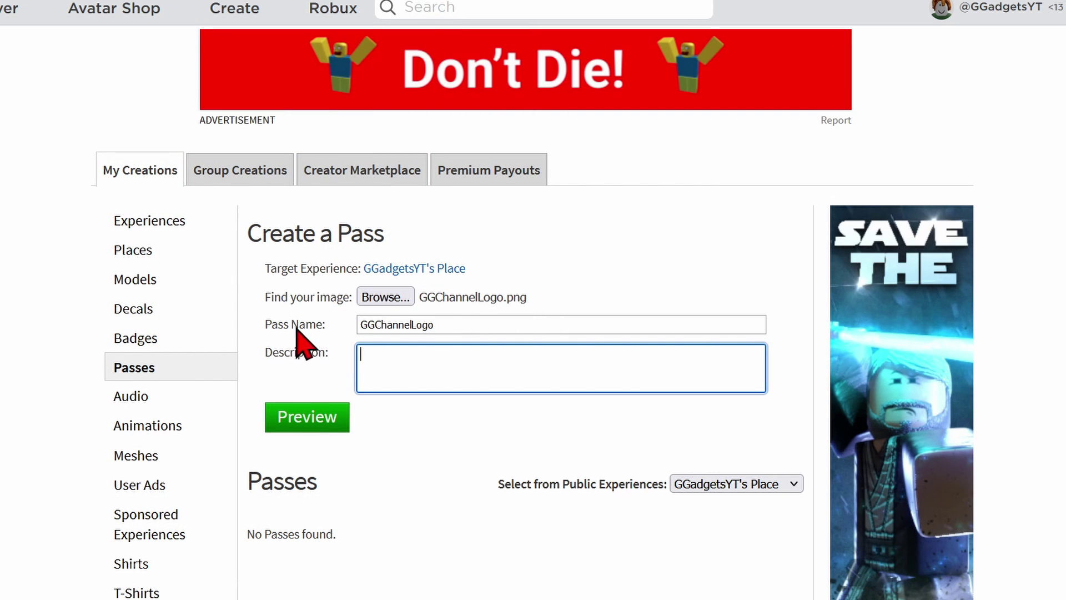
drag(466, 323, 349, 321)
text(Gauging Gadgets Pass)
click(430, 369)
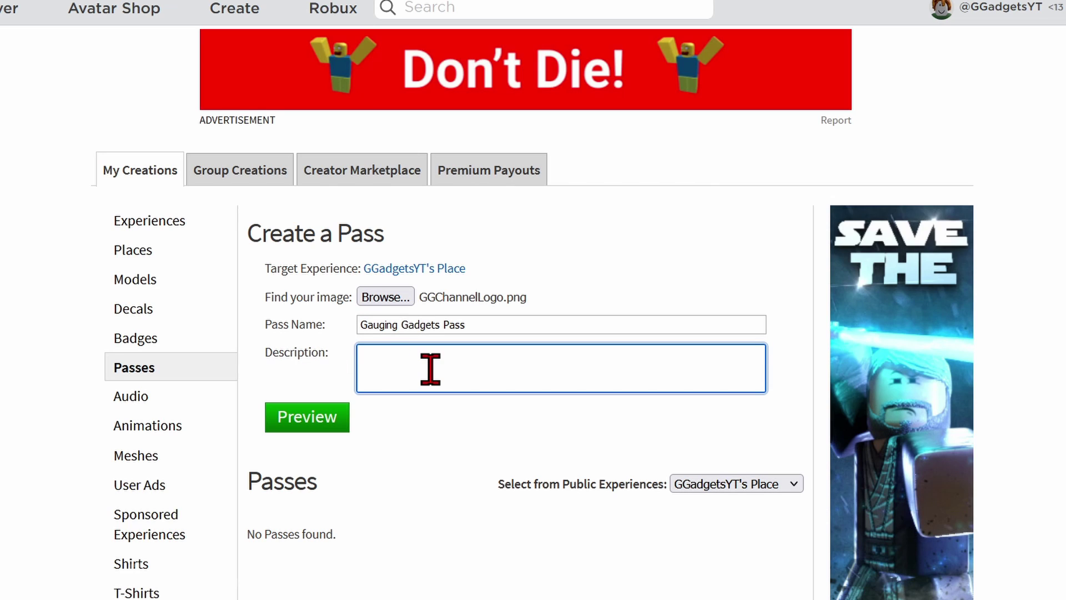
text(Thank you for donating!!)
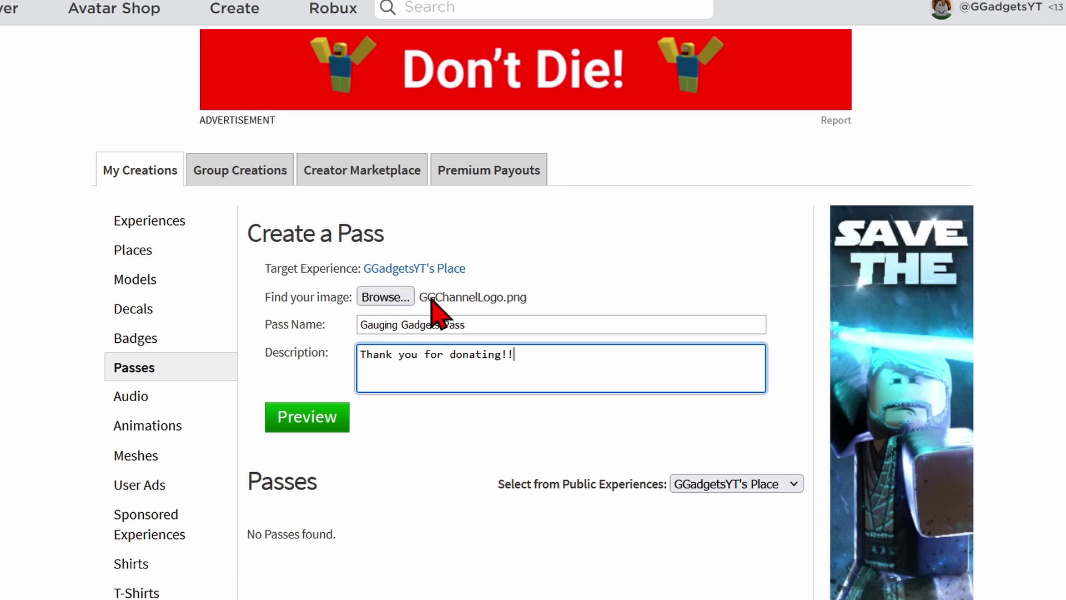
click(304, 430)
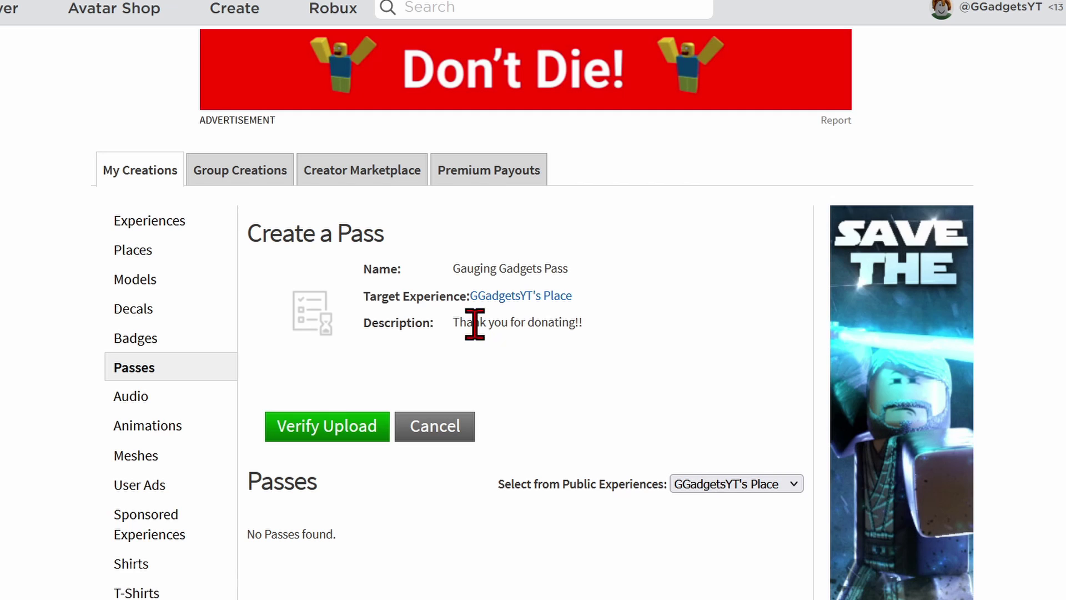
click(336, 430)
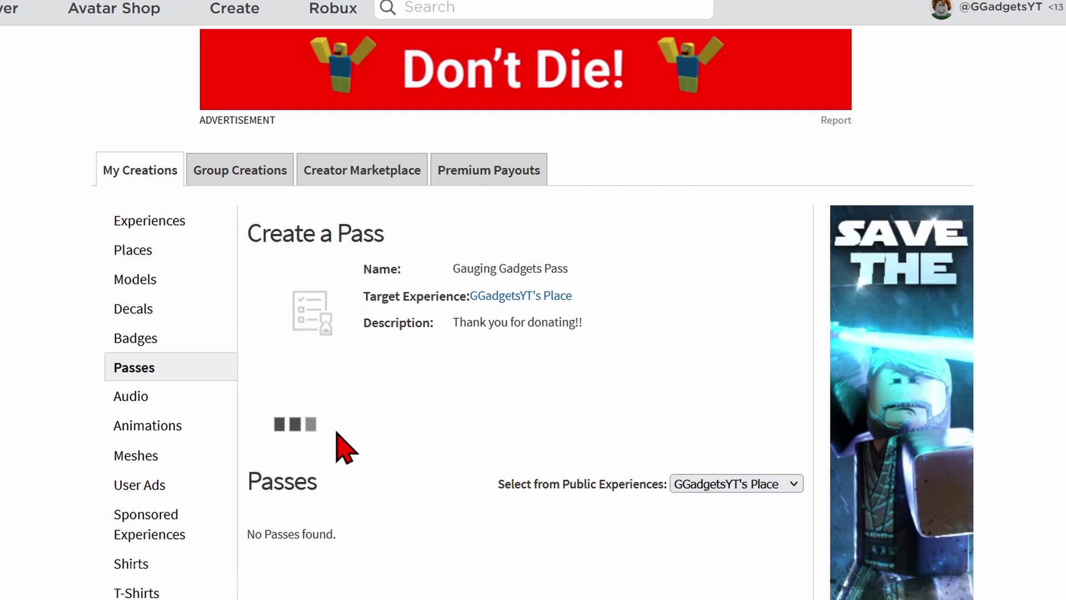
scroll(304, 466, down, 1)
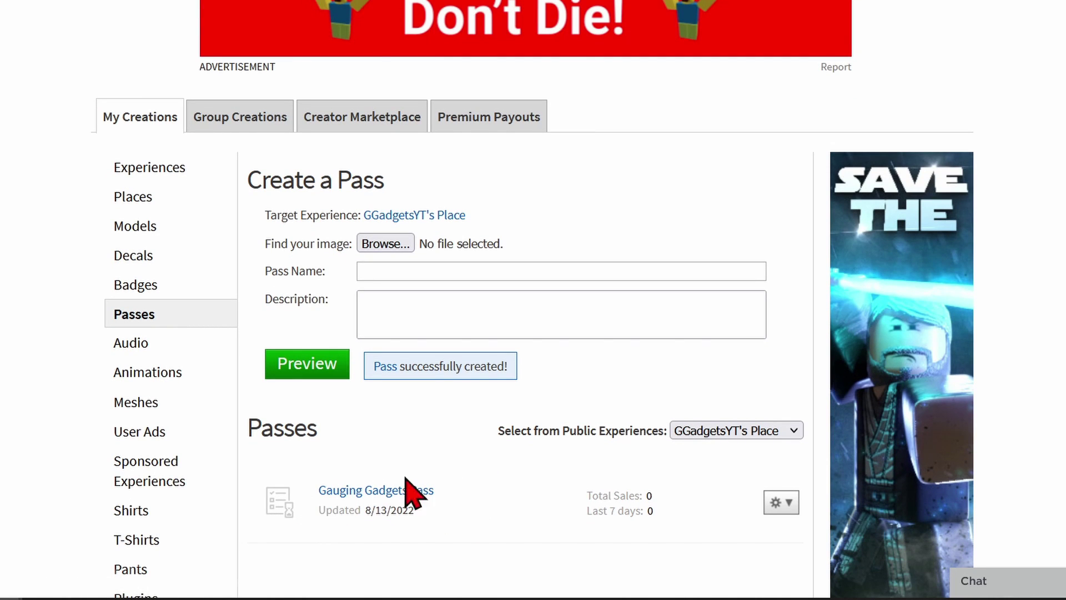
scroll(347, 516, down, 1)
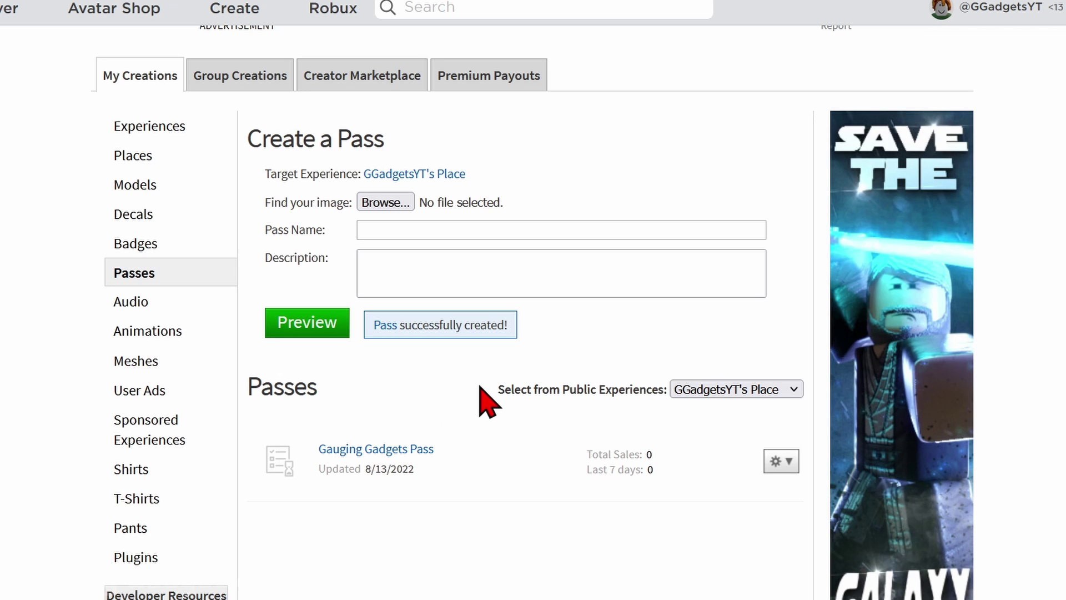
In the pass's Sales settings, turn on Item for Sale and set the price to 10 Robux
click(782, 469)
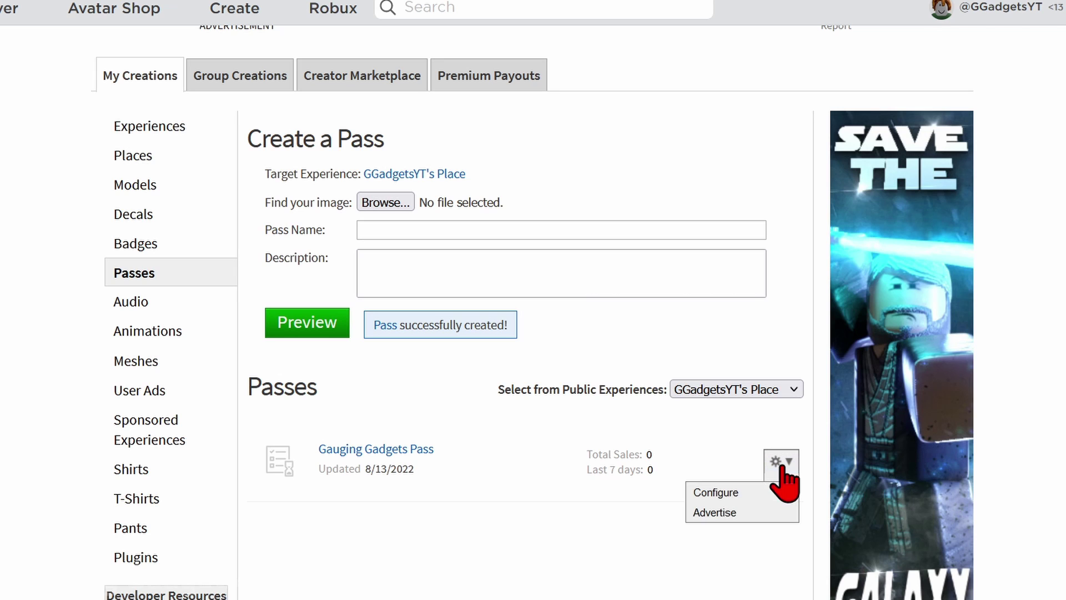
click(711, 492)
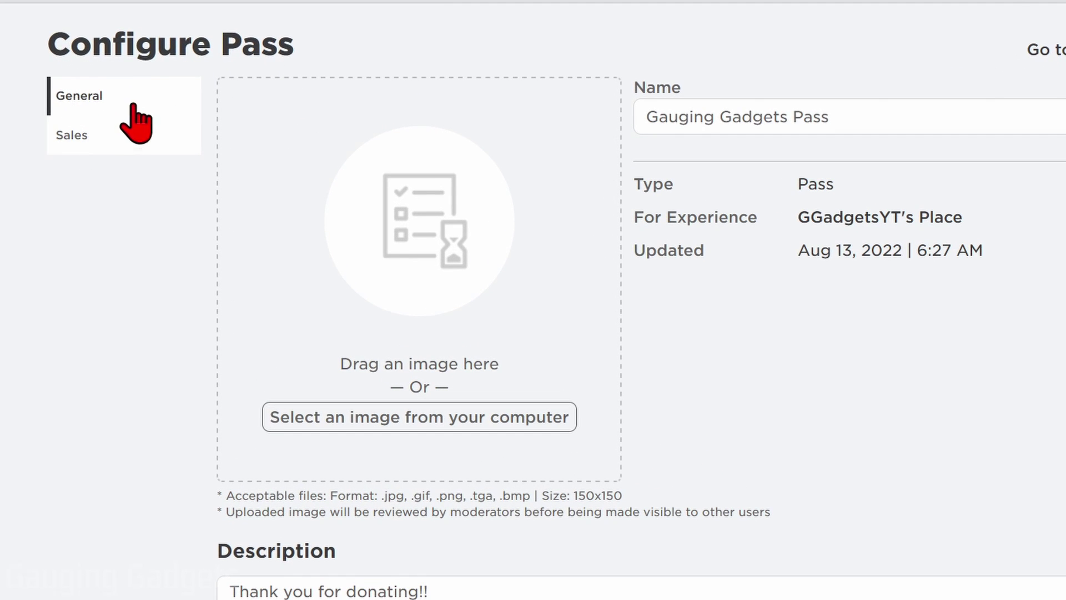
click(83, 139)
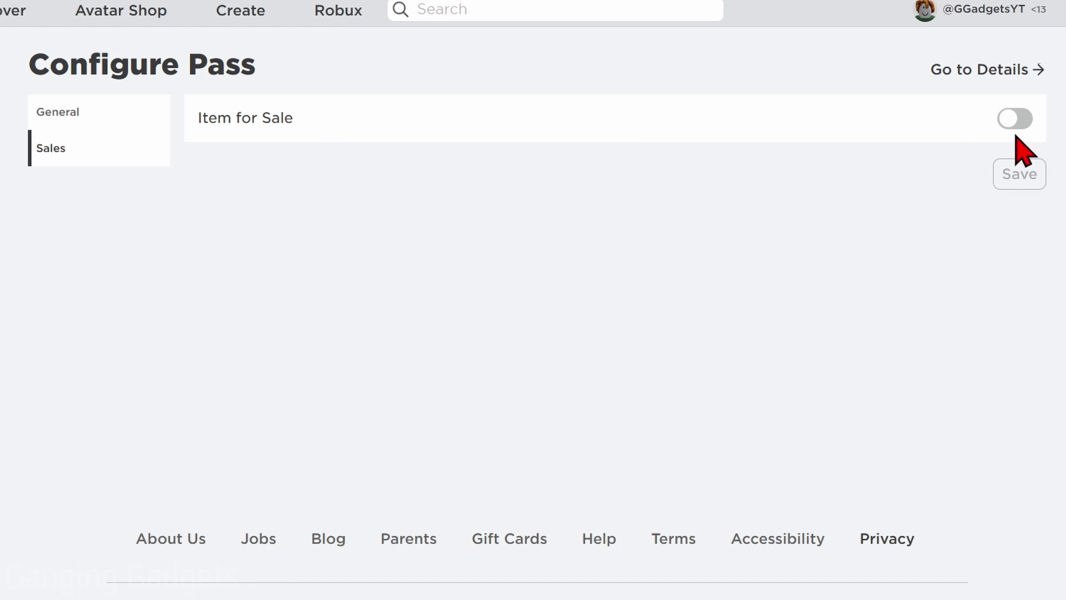
click(1015, 119)
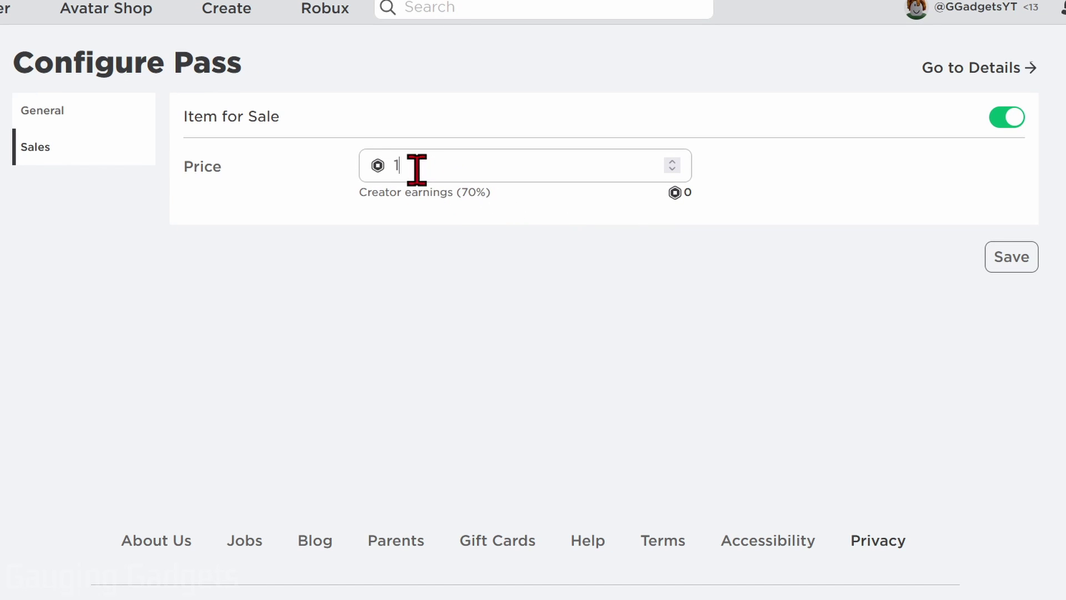
drag(416, 167, 378, 166)
text(10)
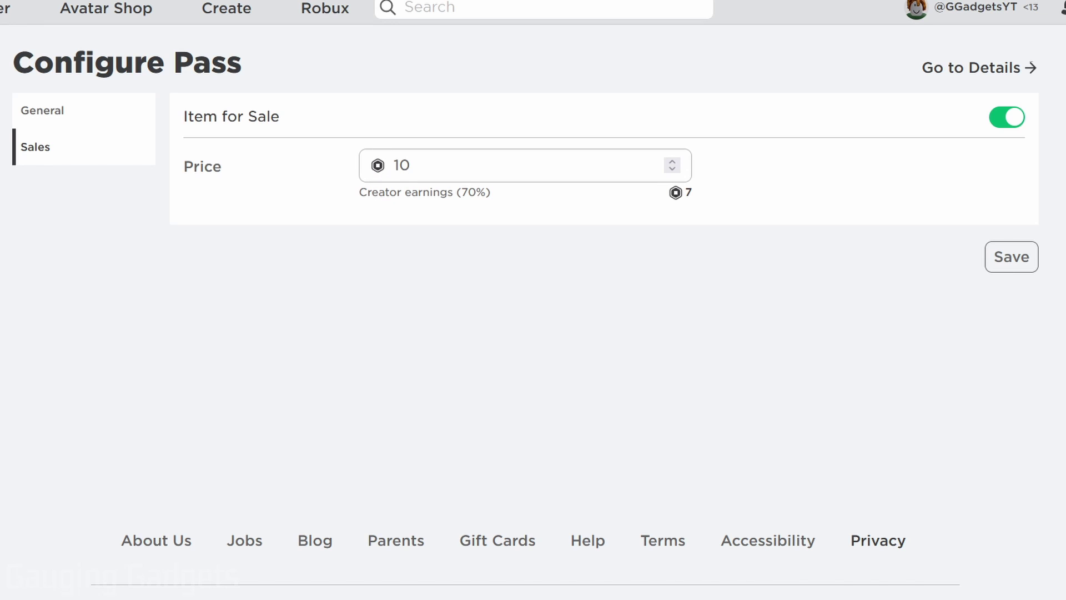
click(310, 179)
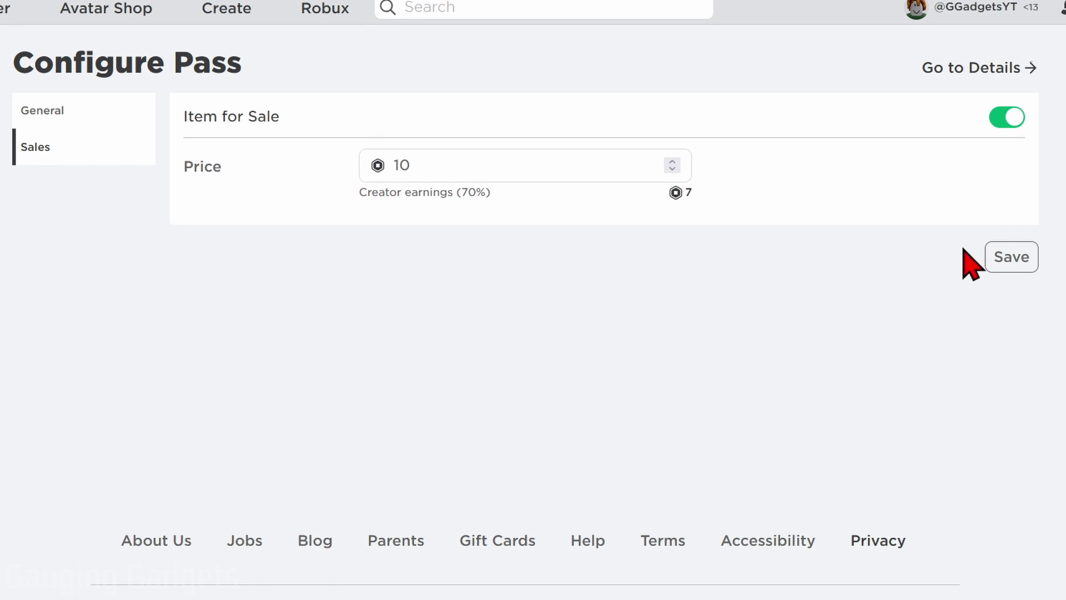
Save the 10-Robux sale settings and walk the avatar up to an unclaimed stand
click(1014, 259)
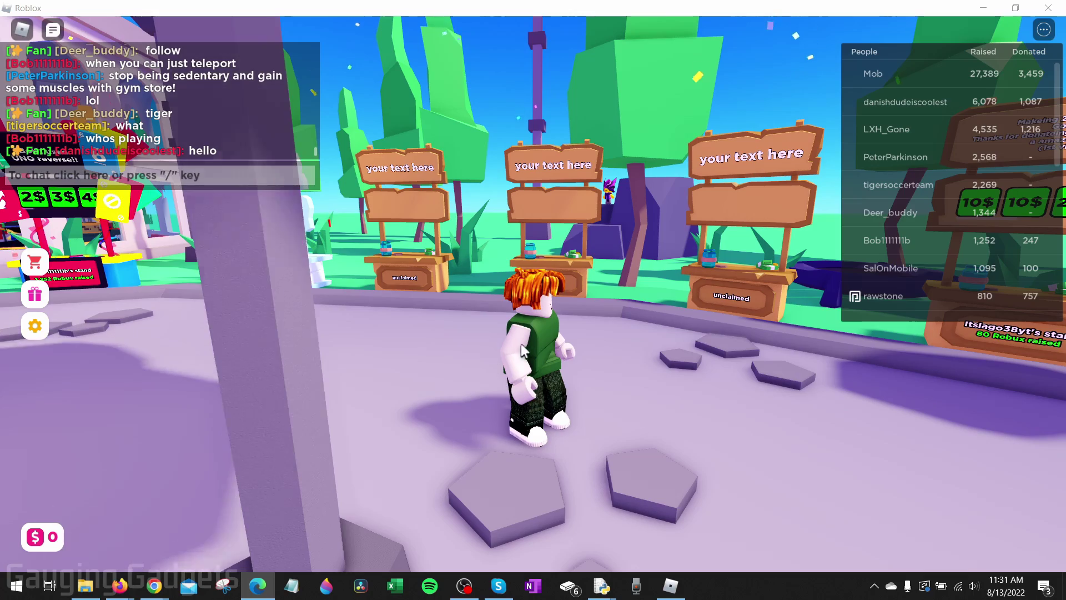
key(w)
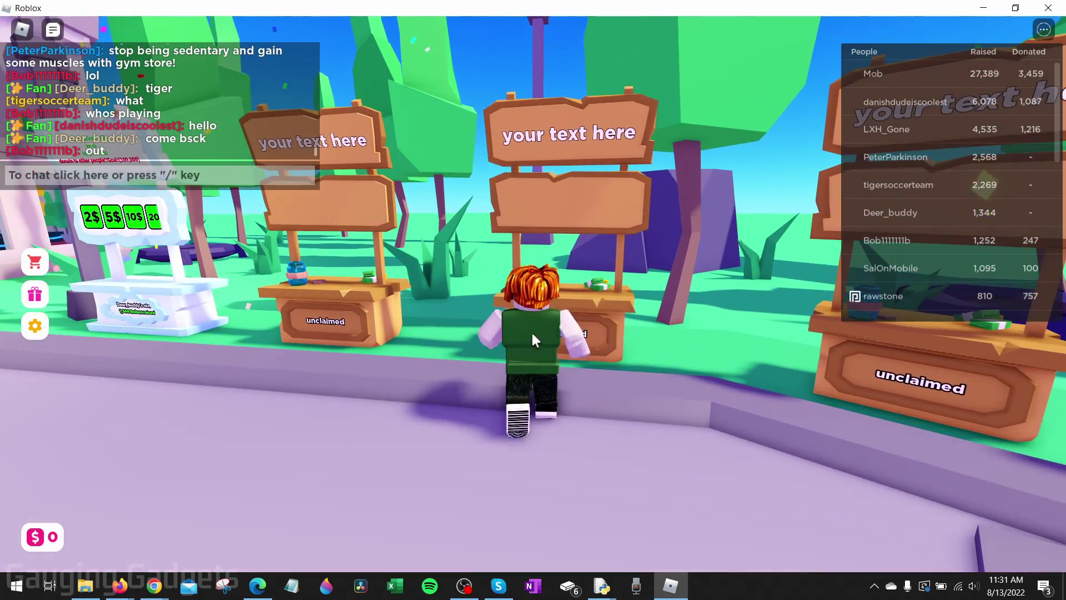
key(w)
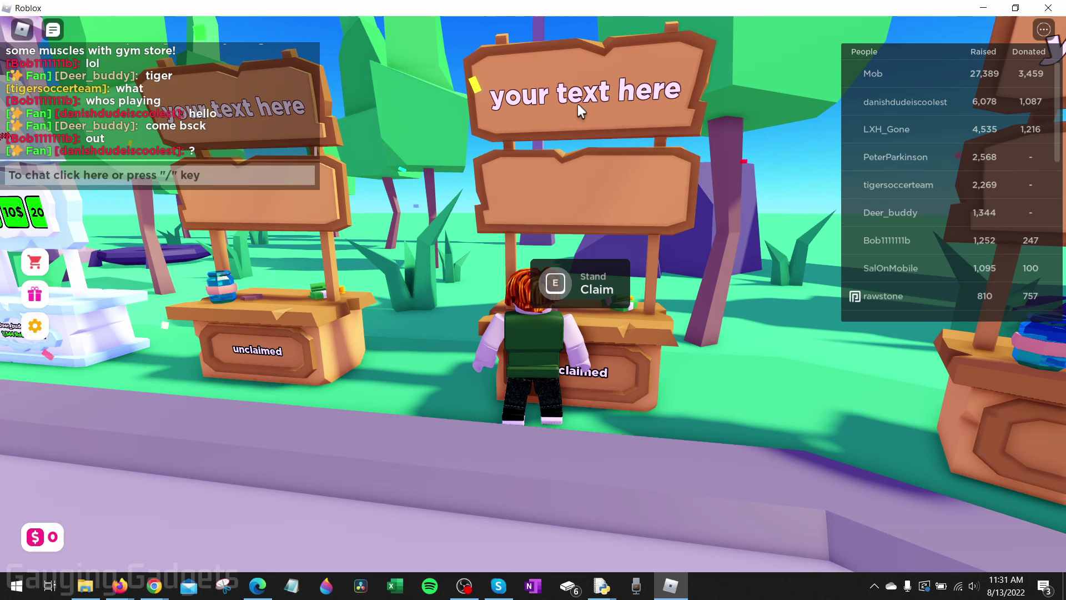
Claim the stand with E and try its 10$ Gauging Gadgets Pass button
key(e)
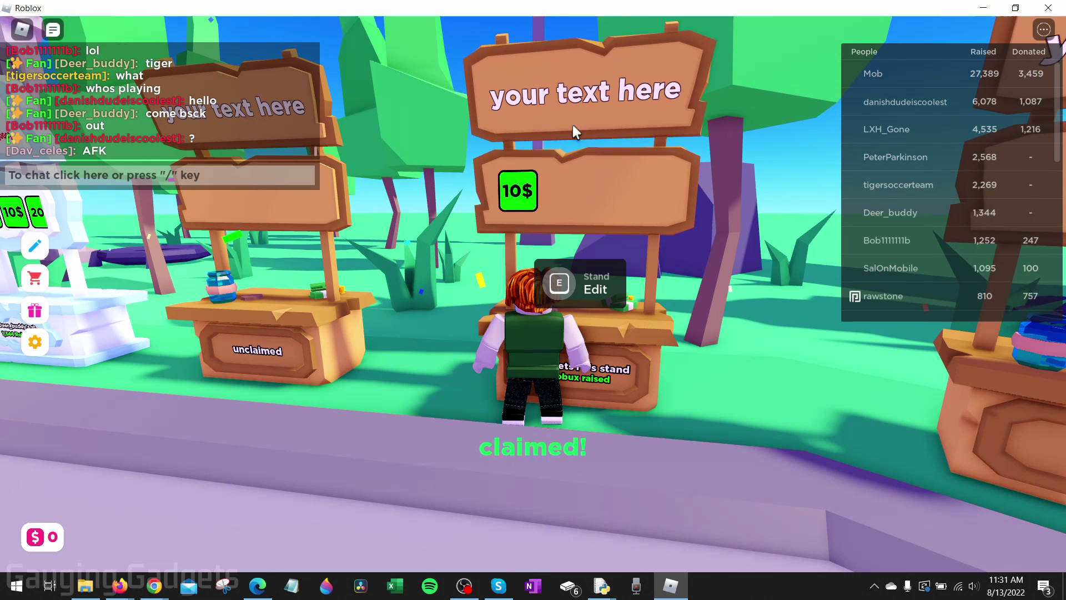
mouse_move(532, 197)
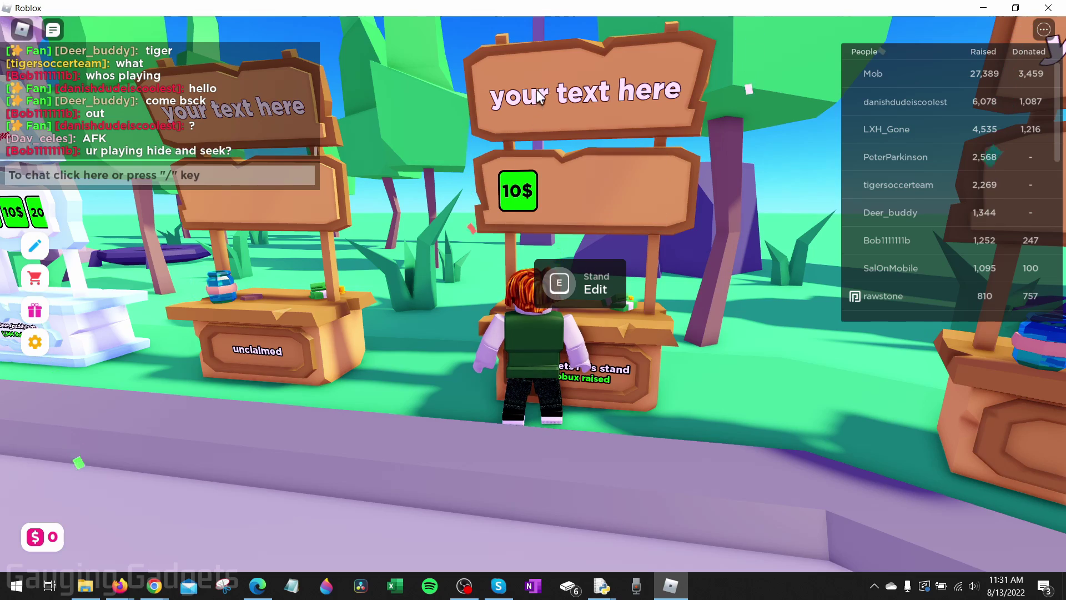
click(516, 200)
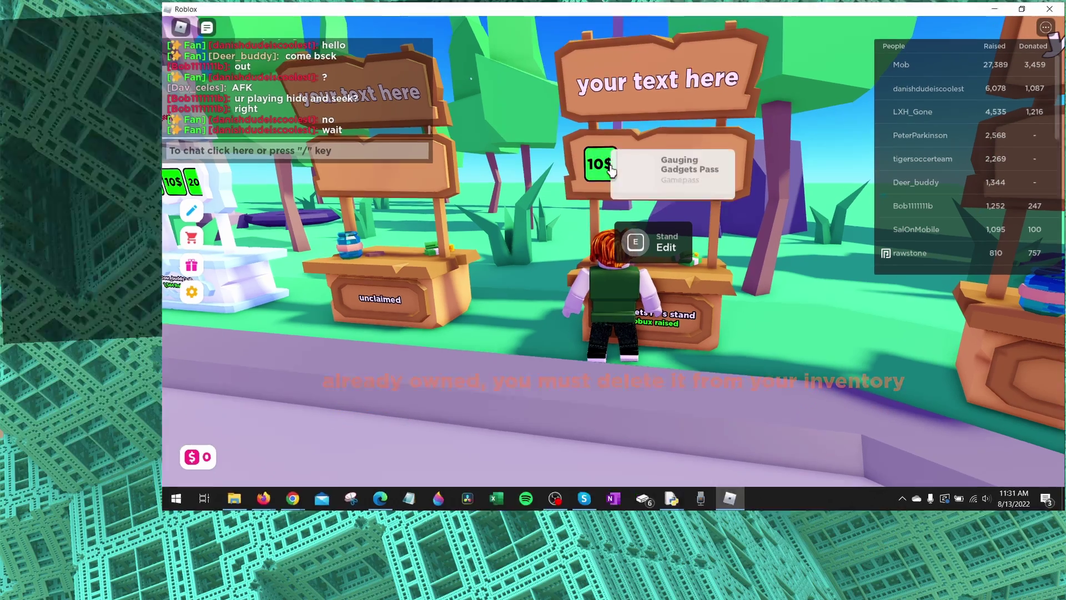